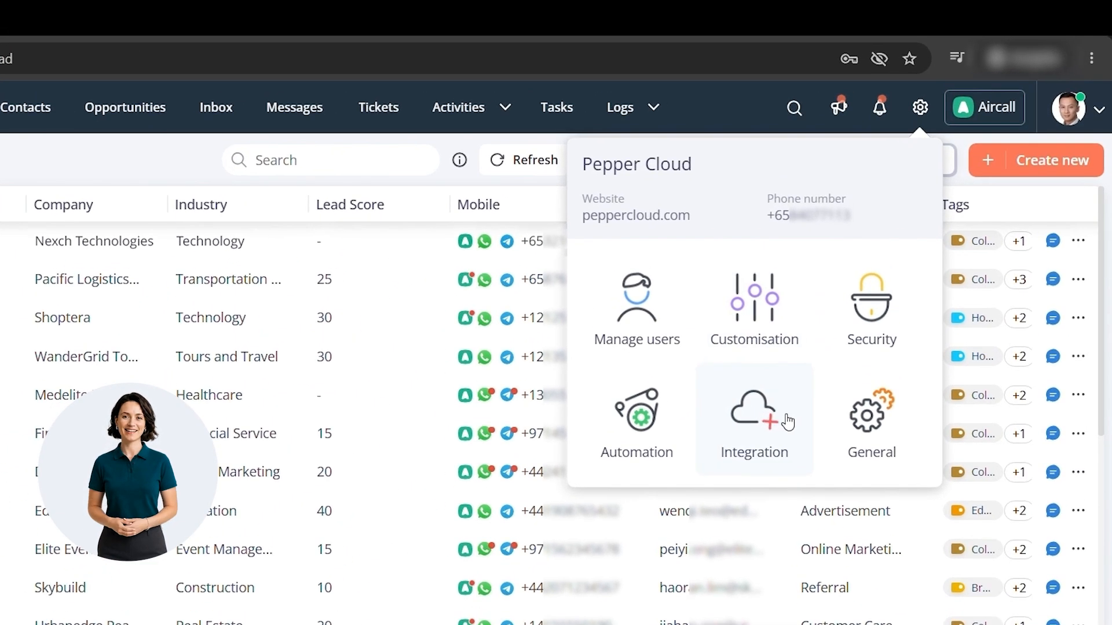
Open the channel settings of the first listed messaging channel under the Channels integration.
click(849, 324)
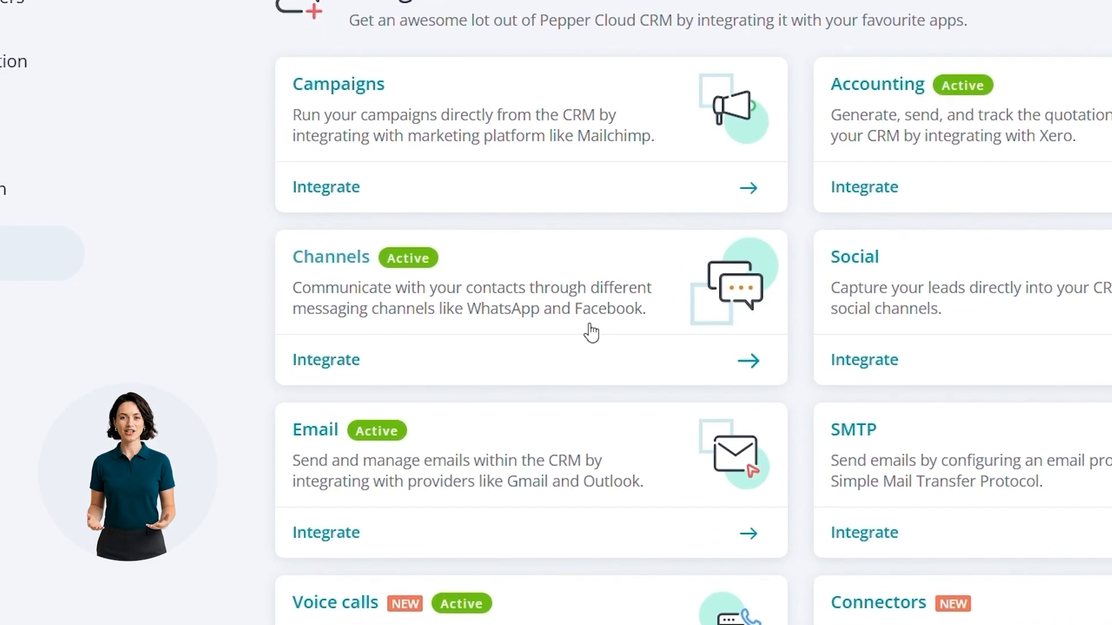
click(590, 333)
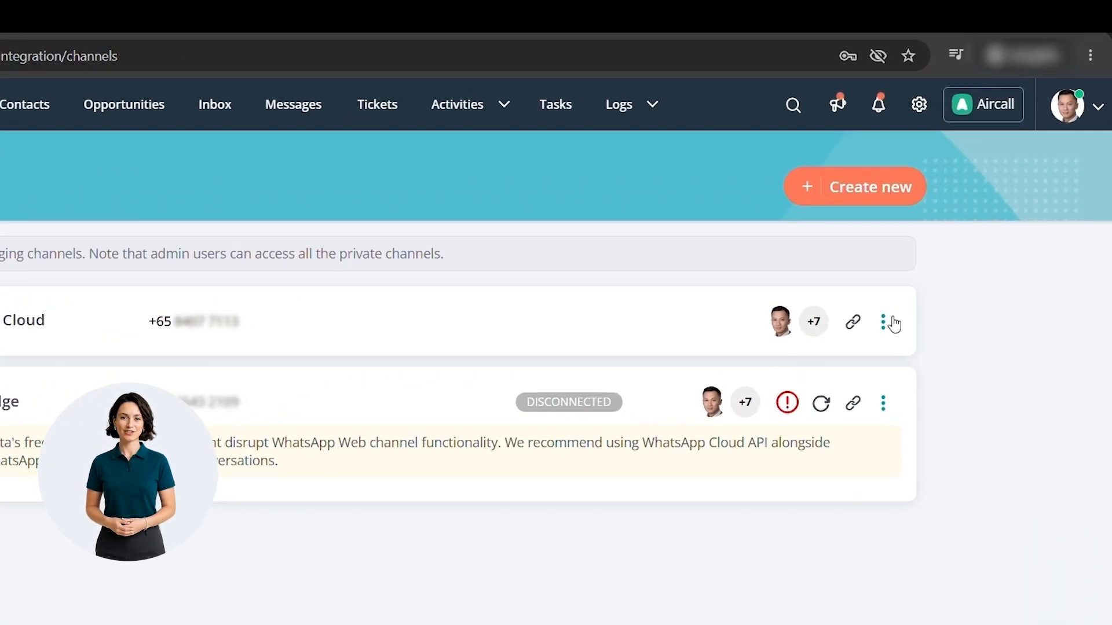
click(891, 322)
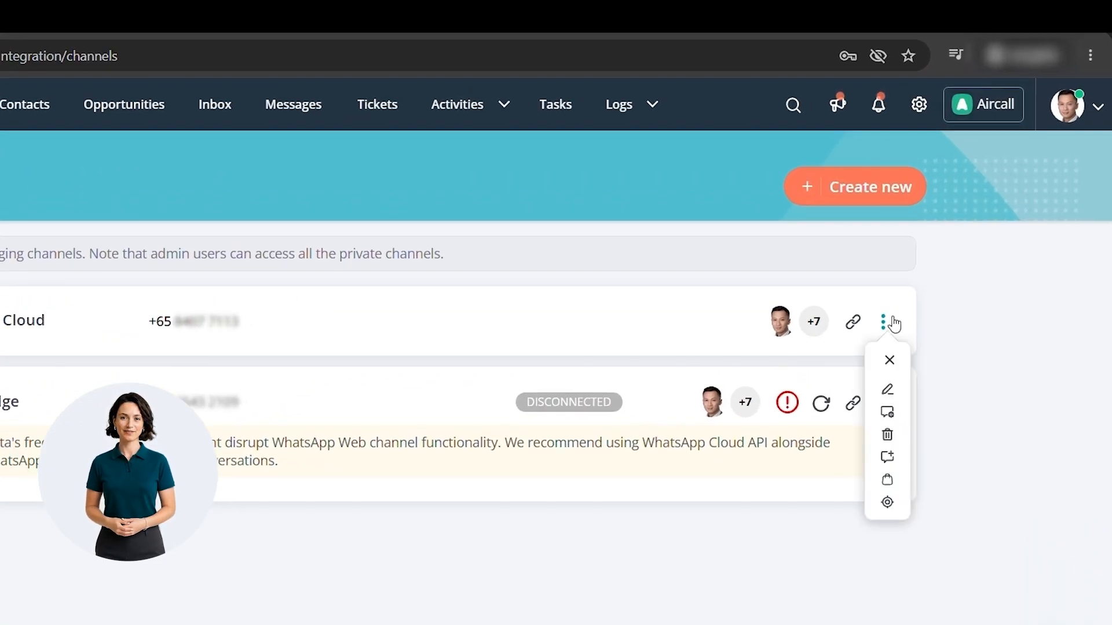
click(891, 413)
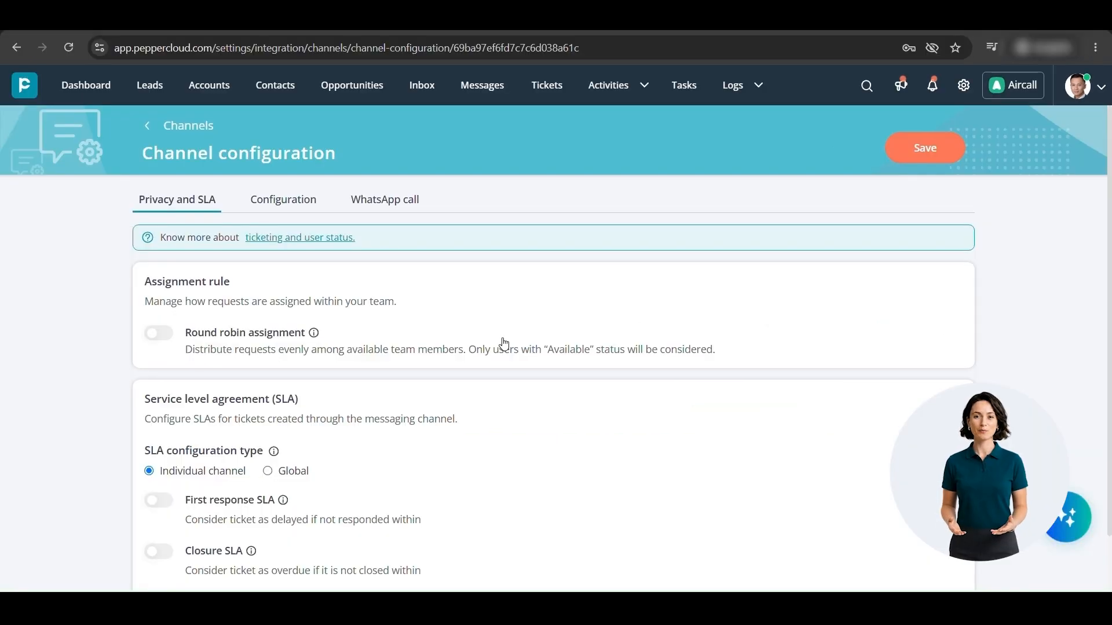
Enable round robin assignment for the channel and restrict it to the Support Team label.
scroll(504, 336, down, 1)
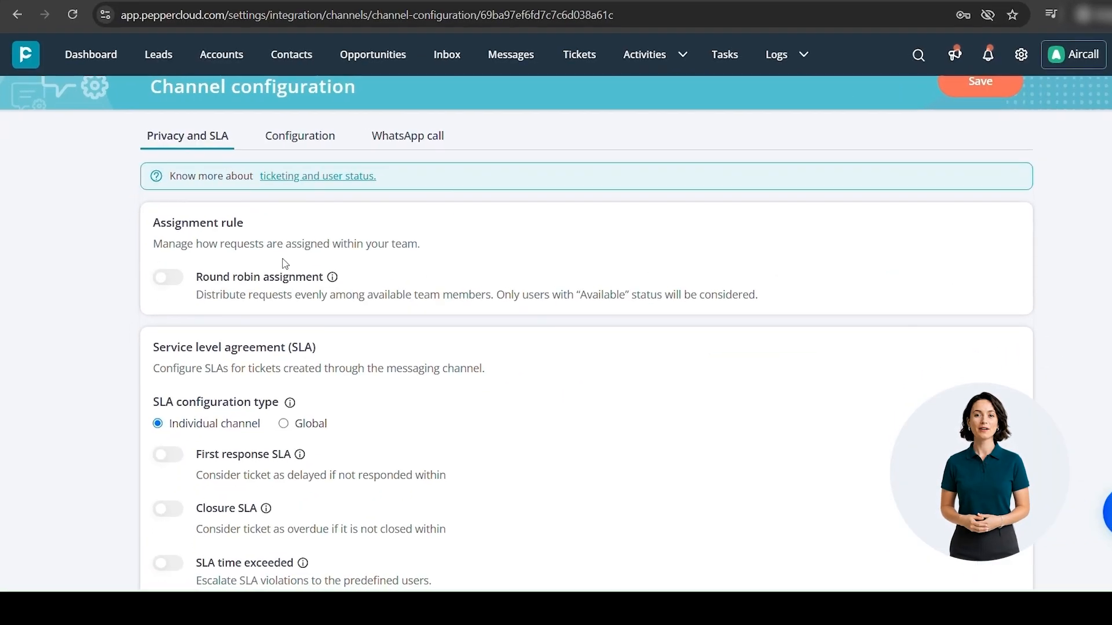
click(177, 279)
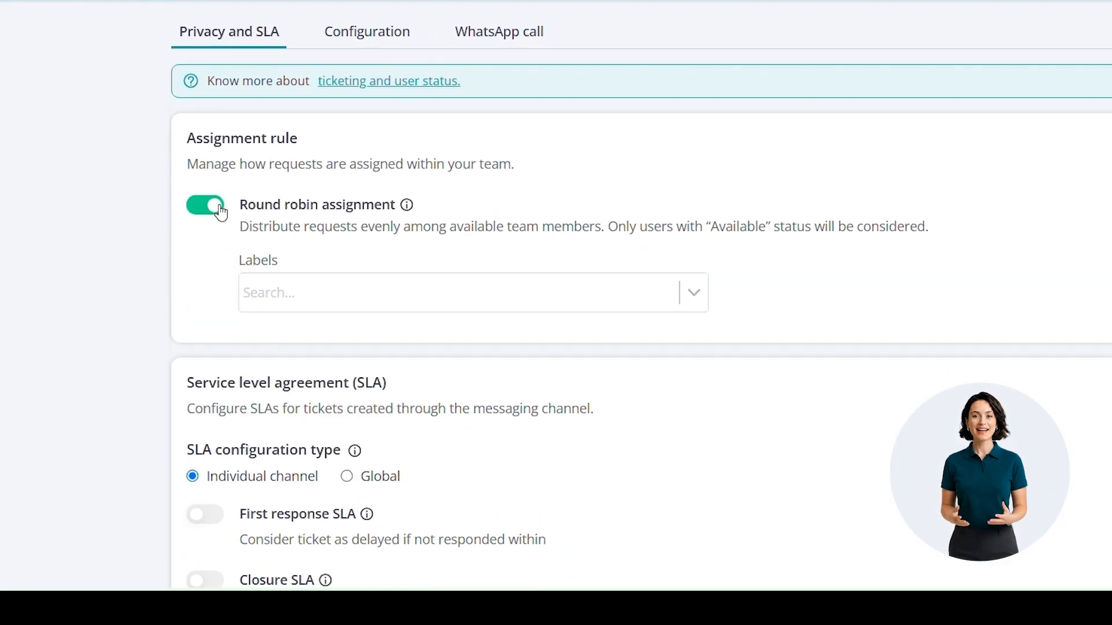
click(571, 299)
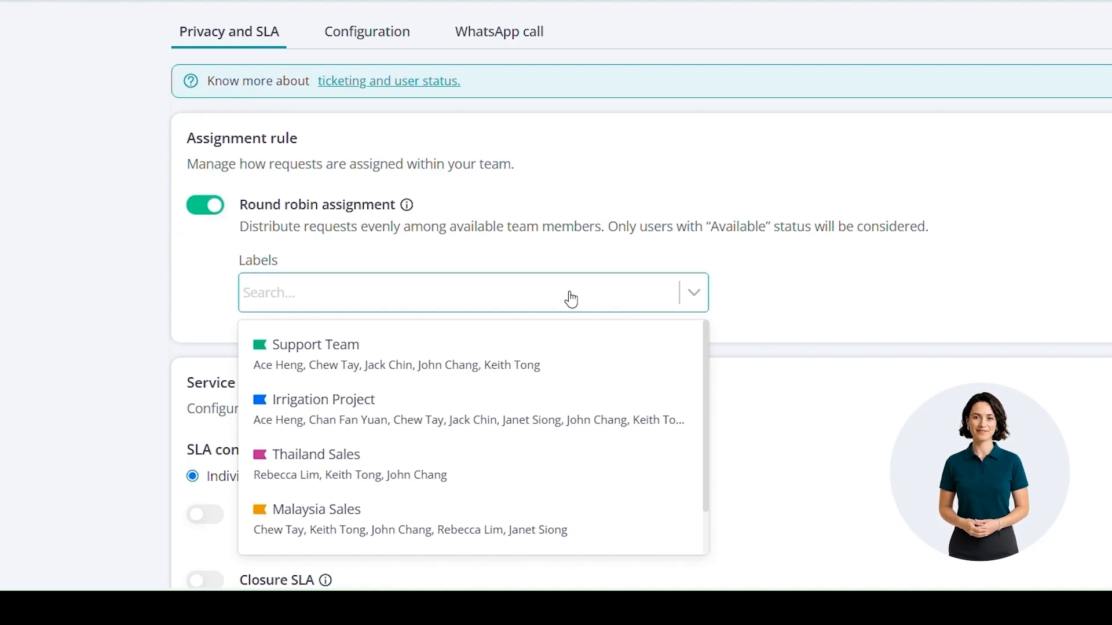
click(519, 344)
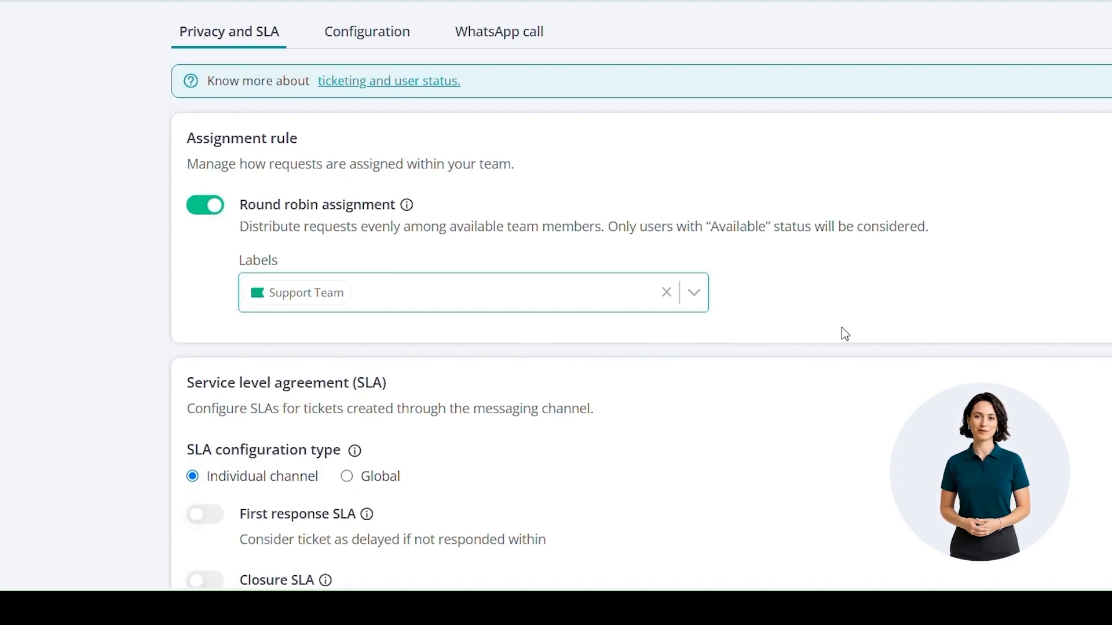
Enable the channel's First response SLA at 15 minutes and its Closure SLA at 60 minutes.
scroll(849, 312, down, 2)
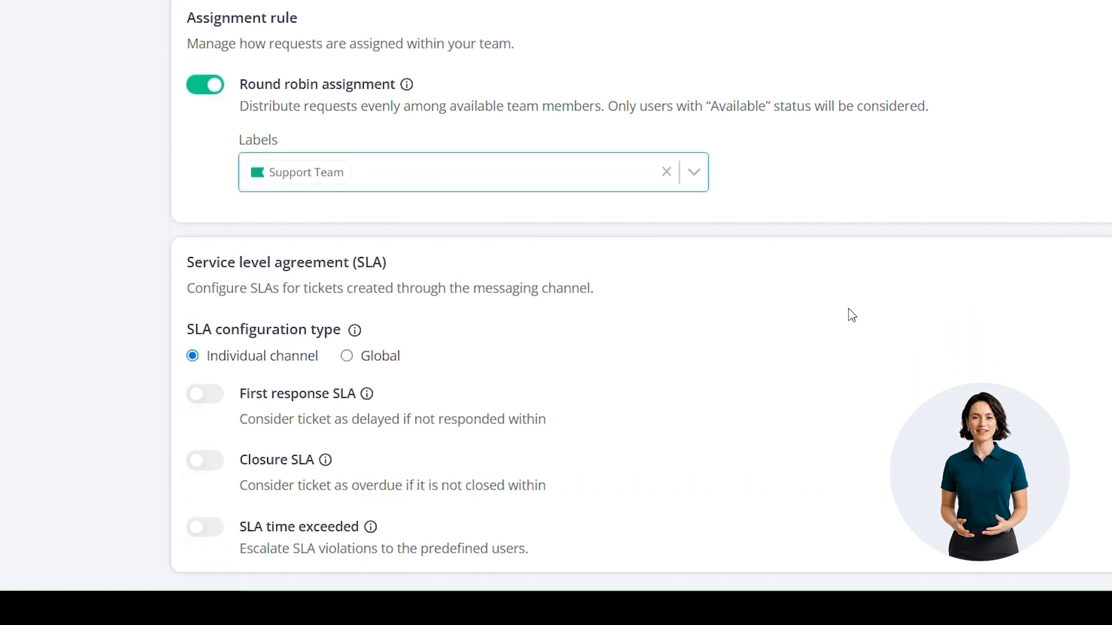
click(159, 312)
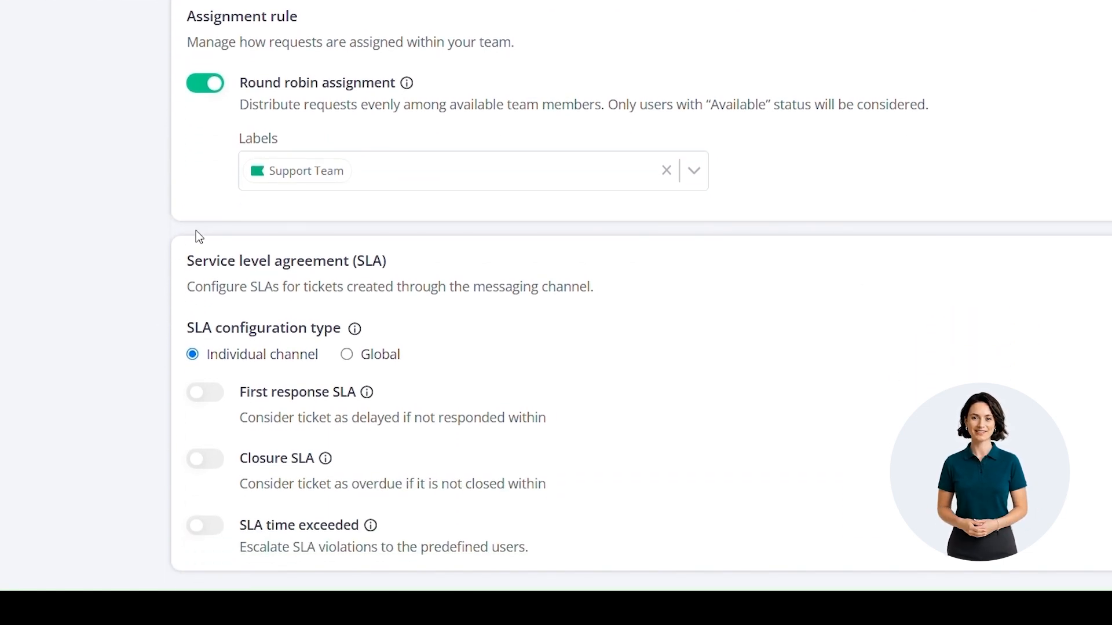
click(207, 393)
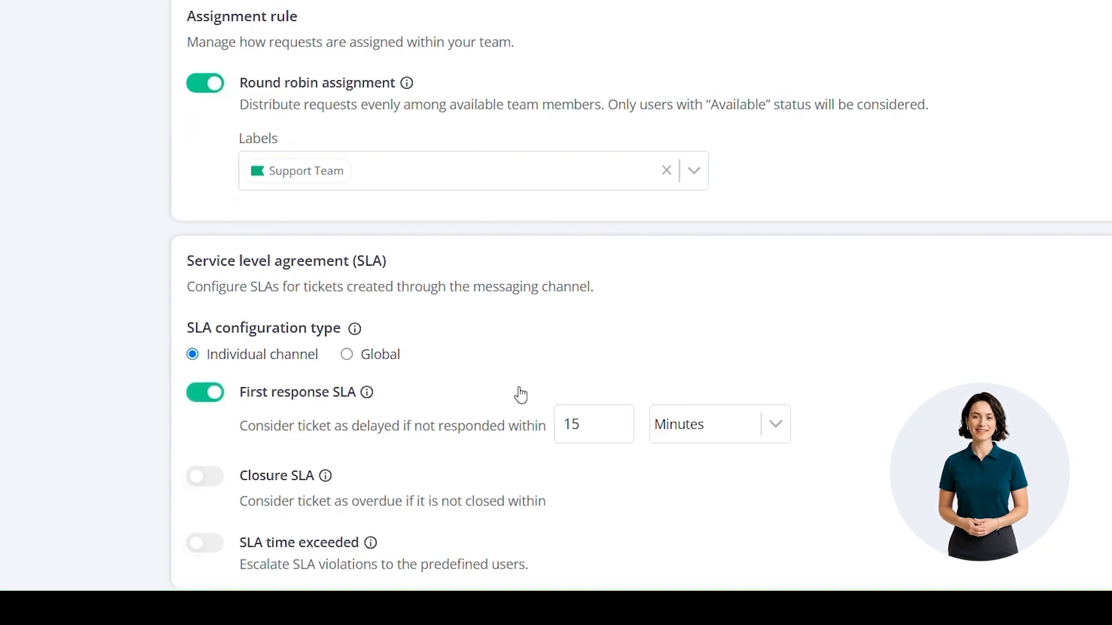
scroll(521, 395, down, 1)
click(207, 460)
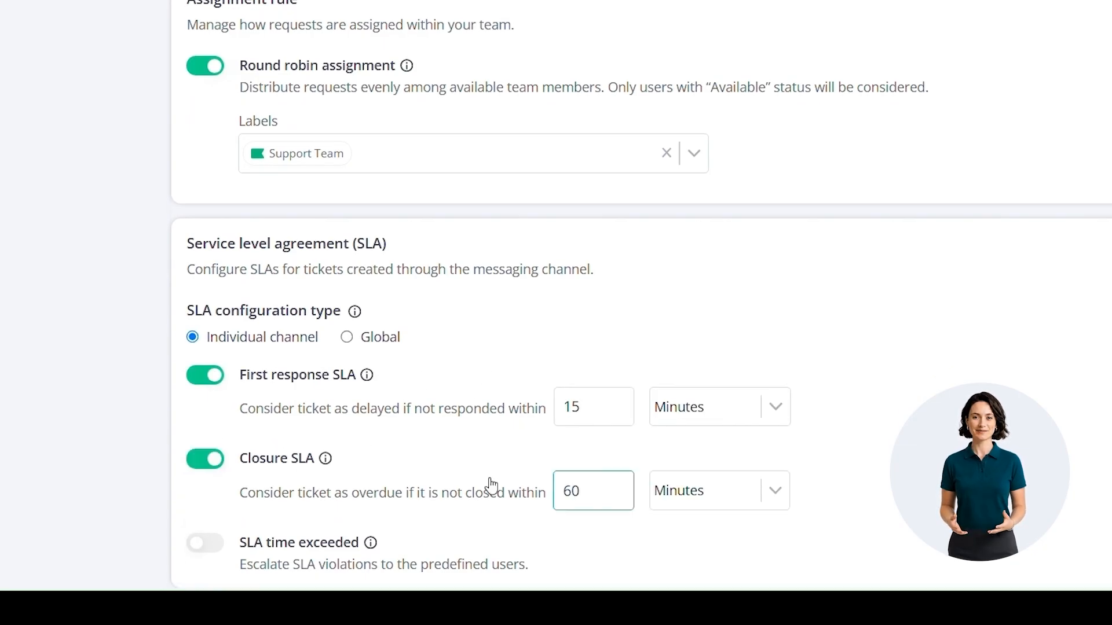
Enable SLA time exceeded escalation with two assigned users and save the channel configuration.
scroll(490, 473, down, 1)
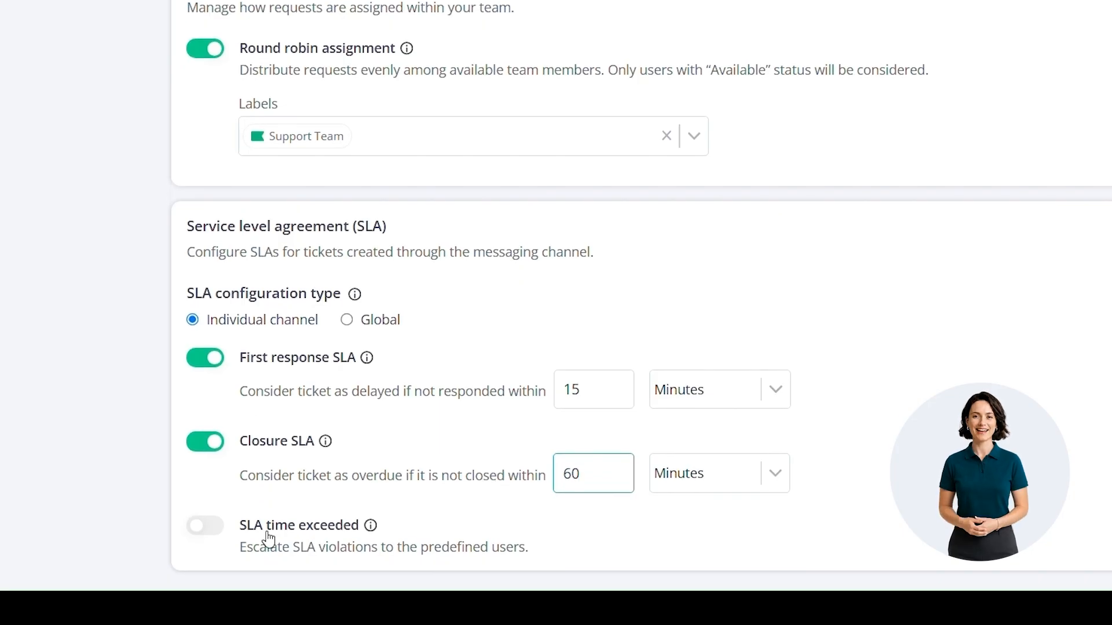
click(217, 533)
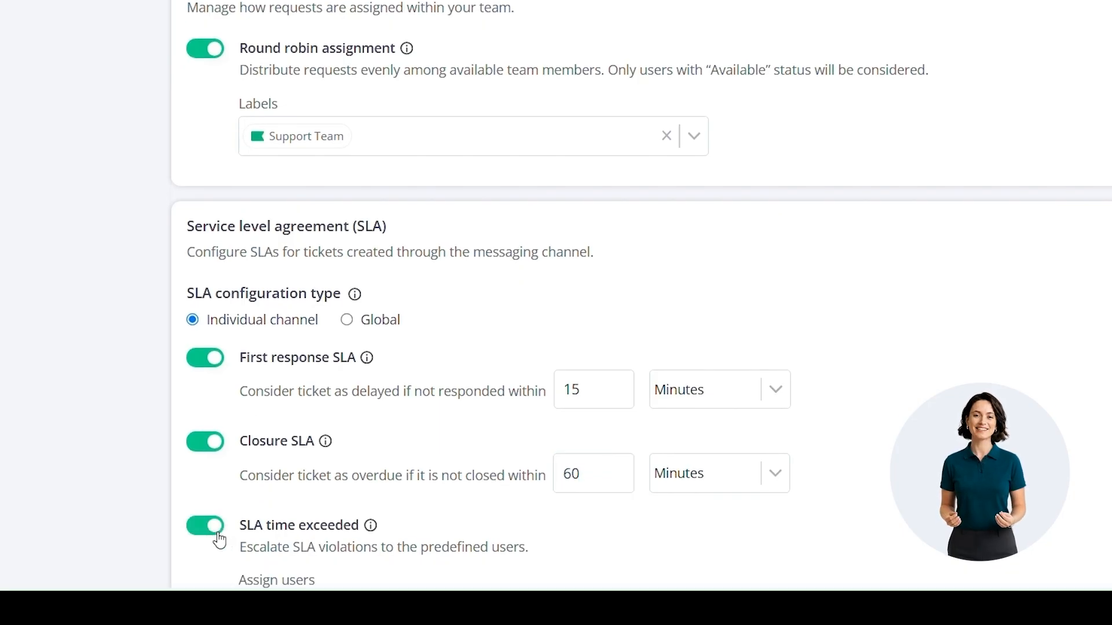
scroll(219, 540, down, 2)
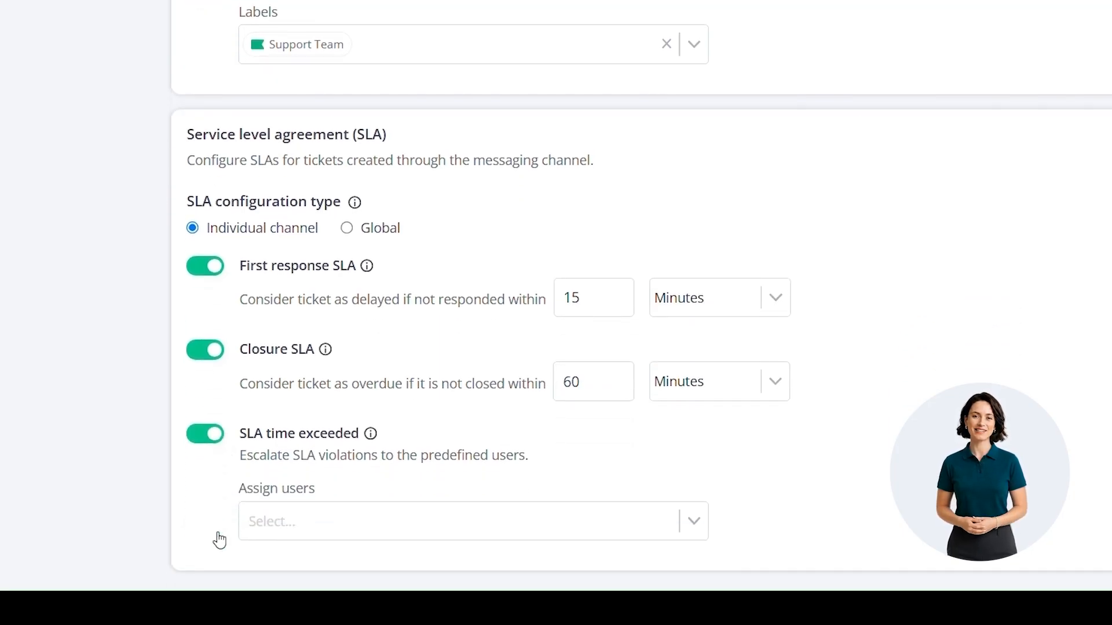
click(421, 515)
scroll(351, 386, down, 1)
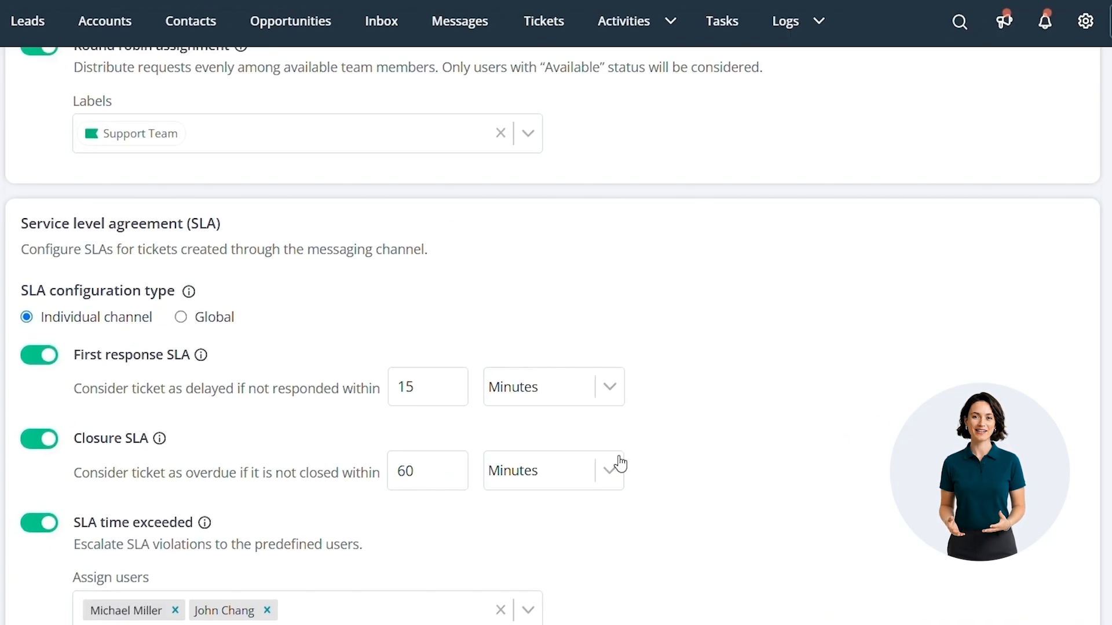
scroll(786, 376, up, 5)
click(871, 208)
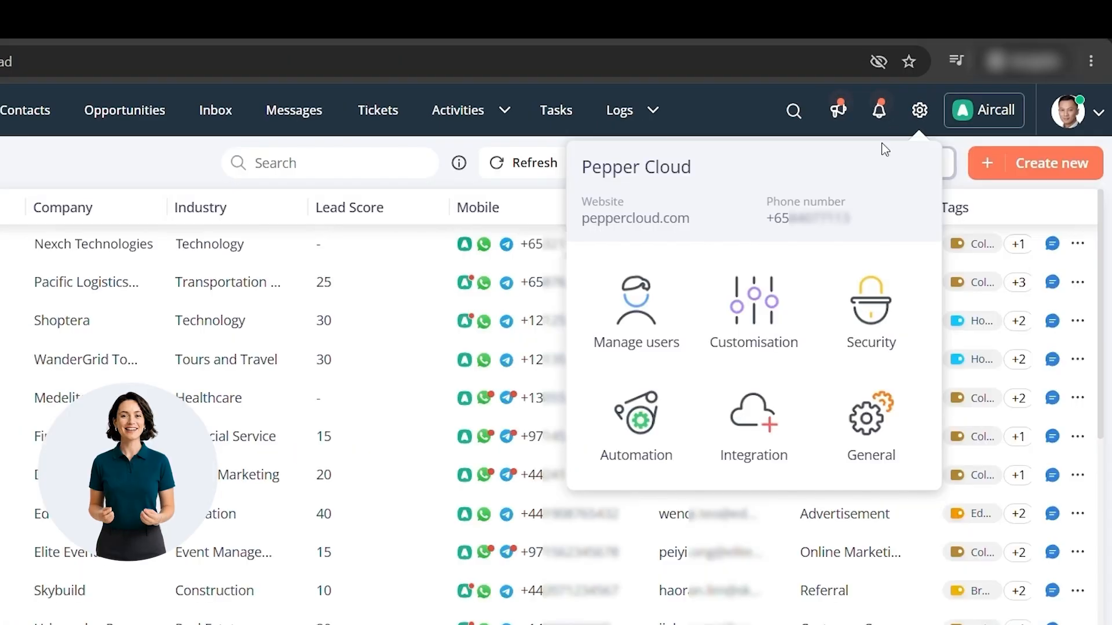
Start a new user label named "Support Team" with the description "Support Tickets".
click(603, 360)
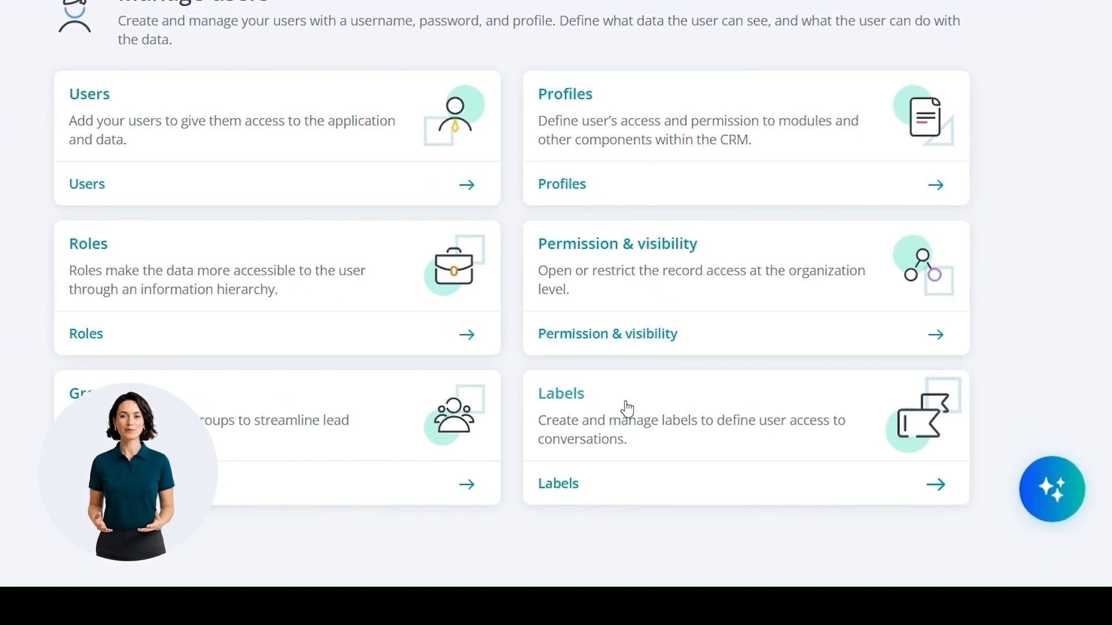
click(627, 408)
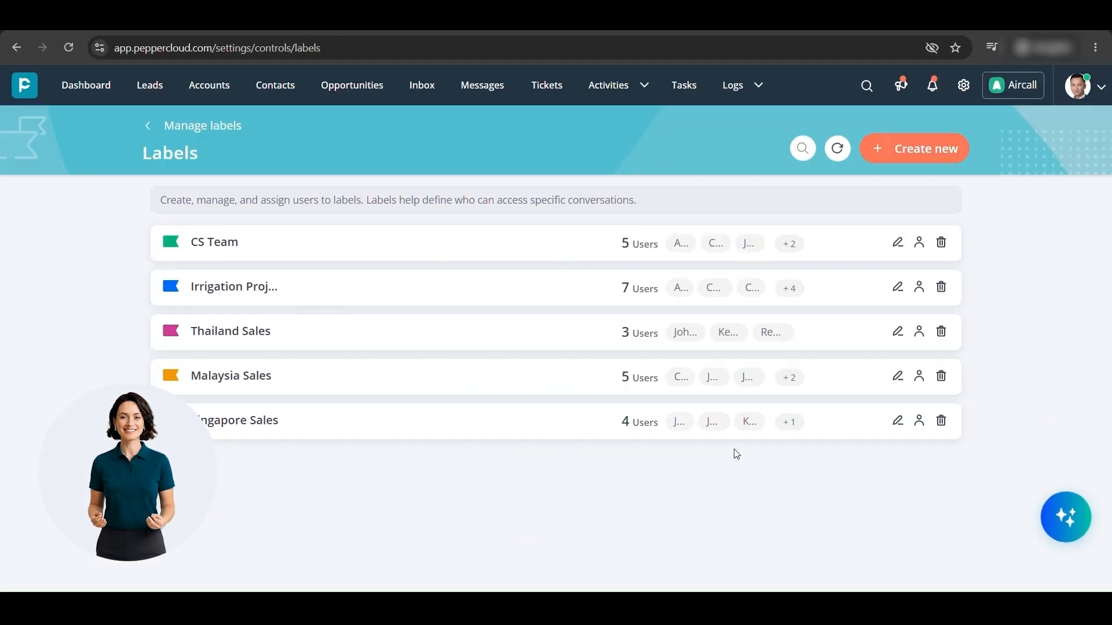
click(916, 158)
text(Support Team)
key(Tab)
text(Support Tickets)
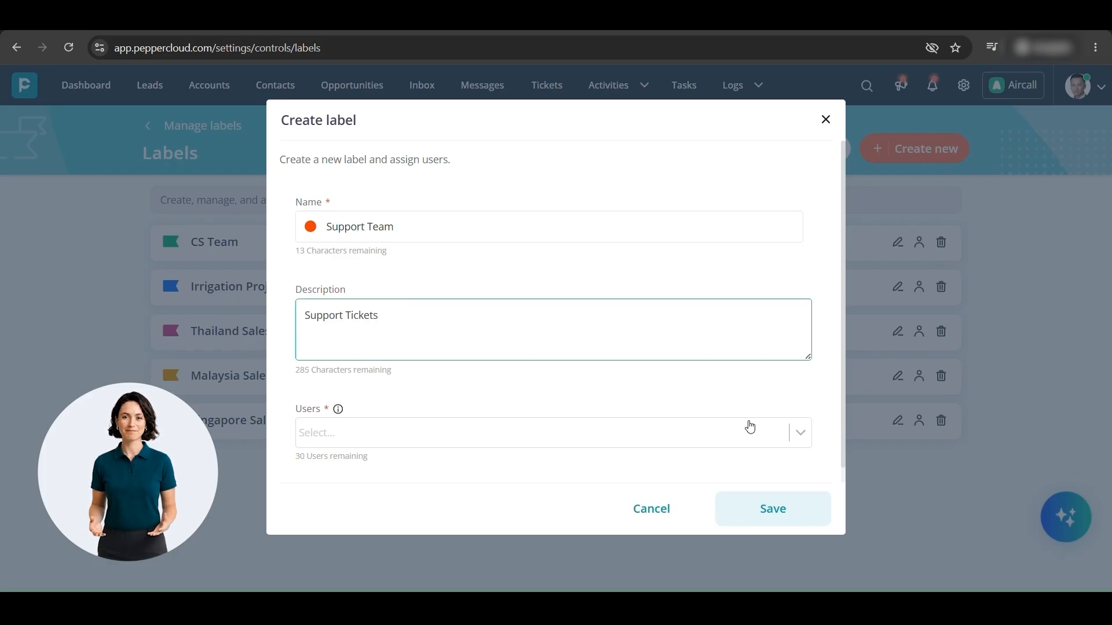
Assign four users to the new Support Team label and save it.
click(749, 427)
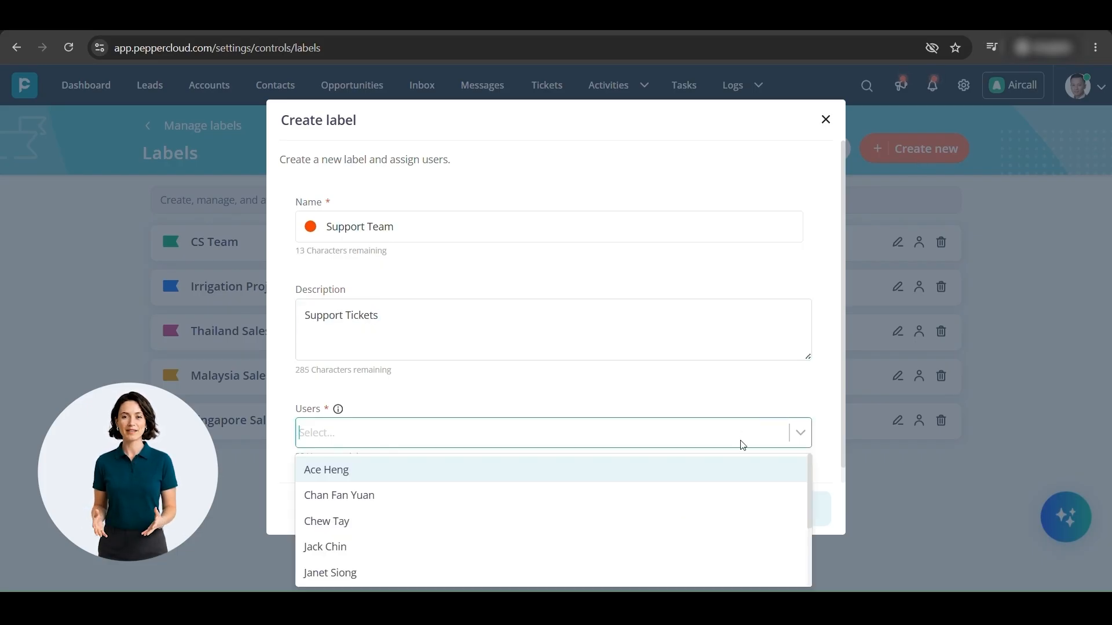
click(739, 467)
click(734, 469)
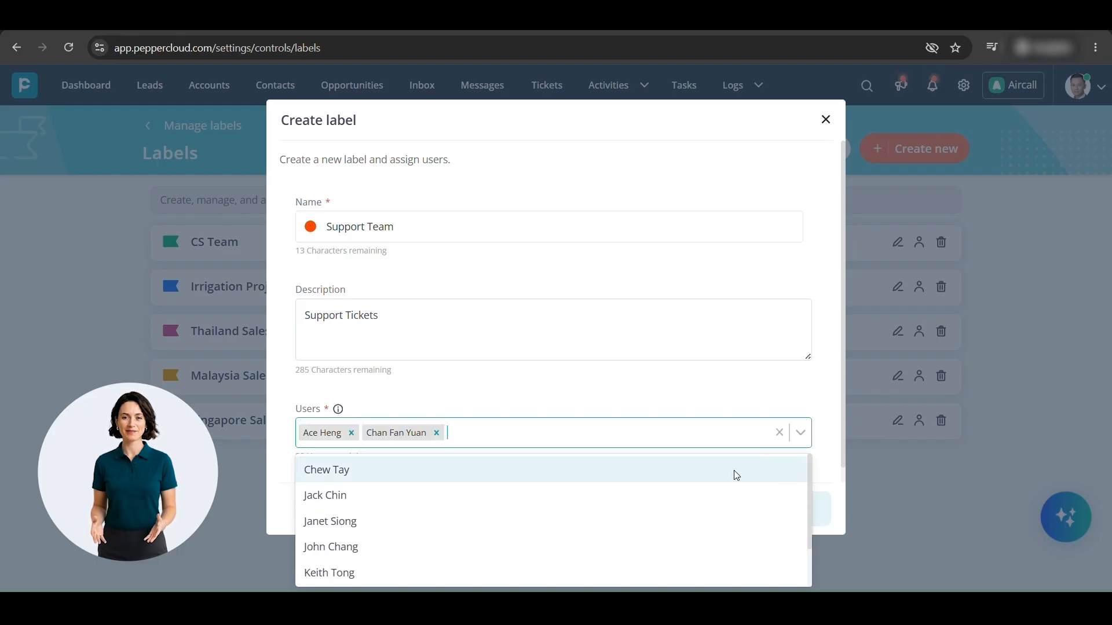
scroll(720, 517, down, 1)
click(722, 544)
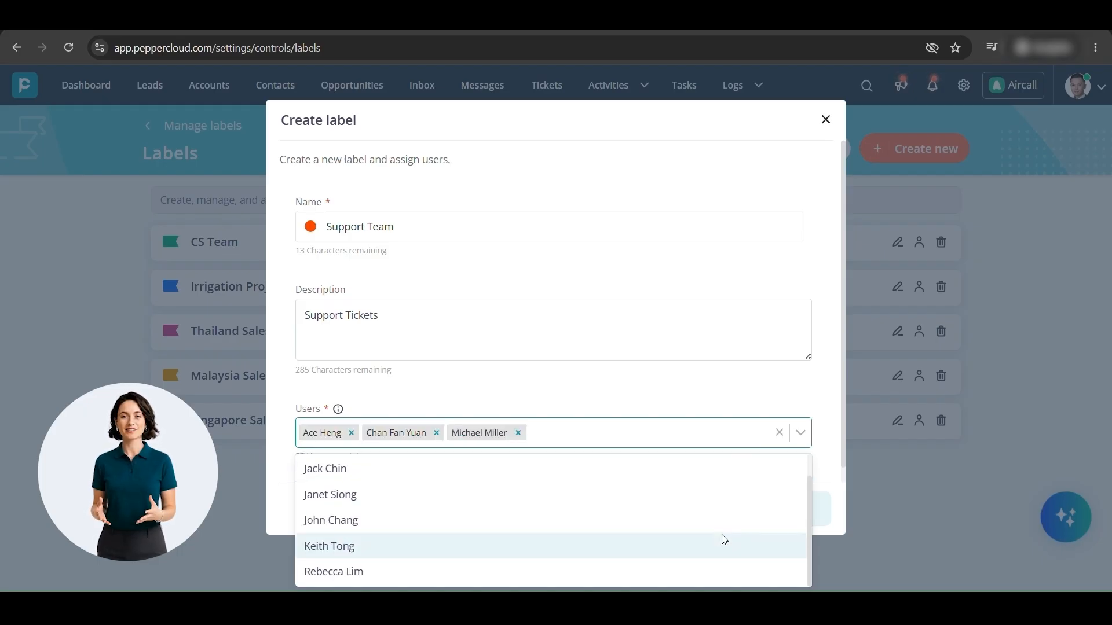
click(724, 515)
click(688, 353)
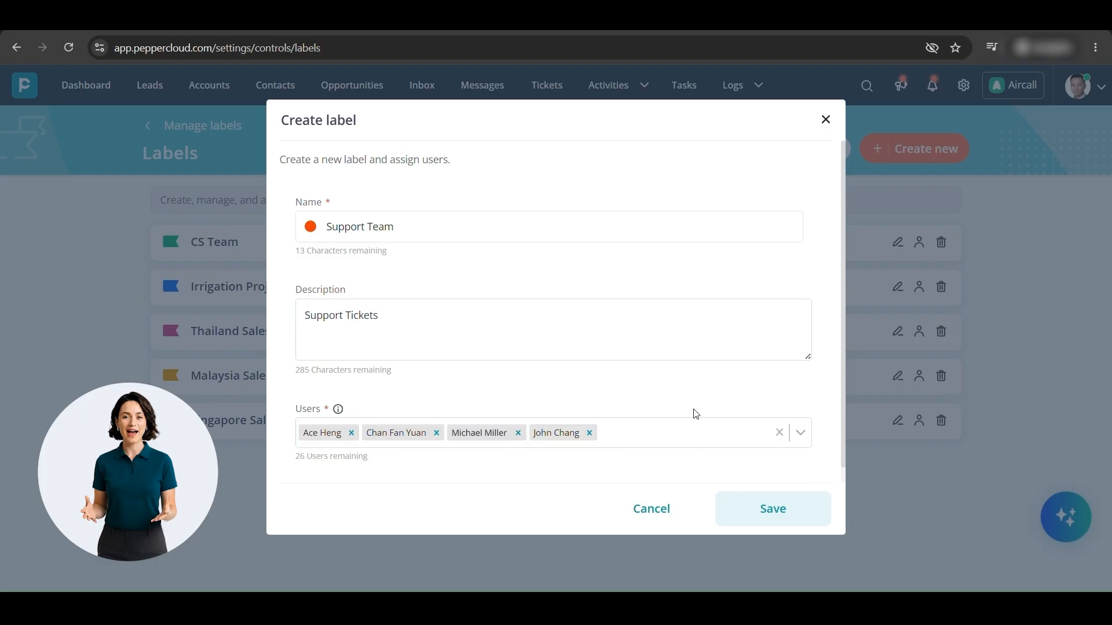
click(760, 504)
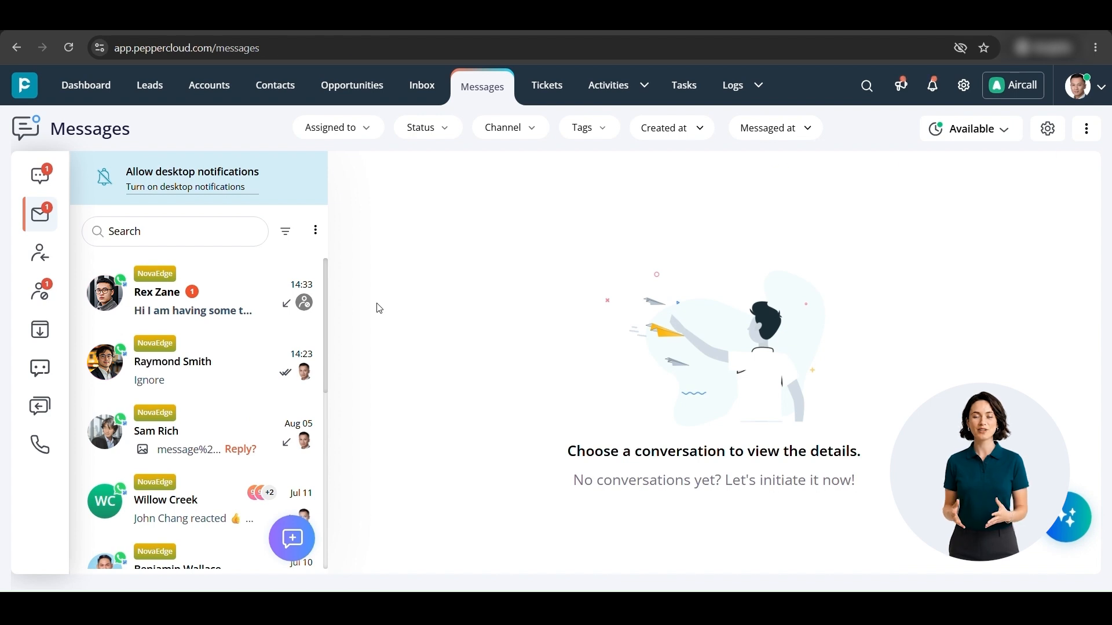
Open the top conversation in Messages and check the available user status options.
click(260, 284)
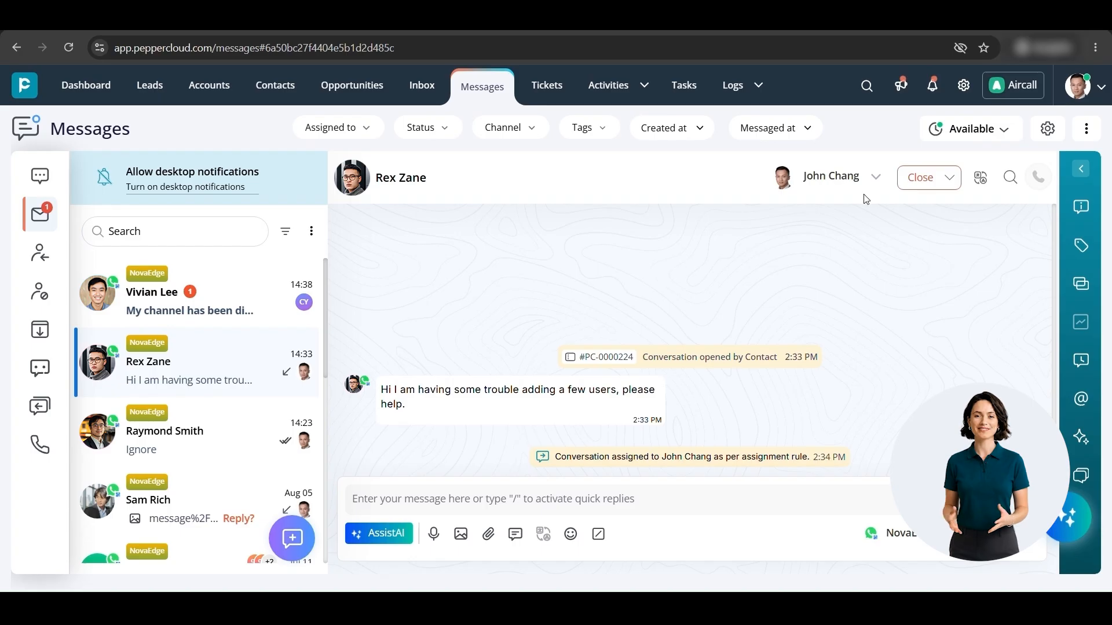
click(963, 138)
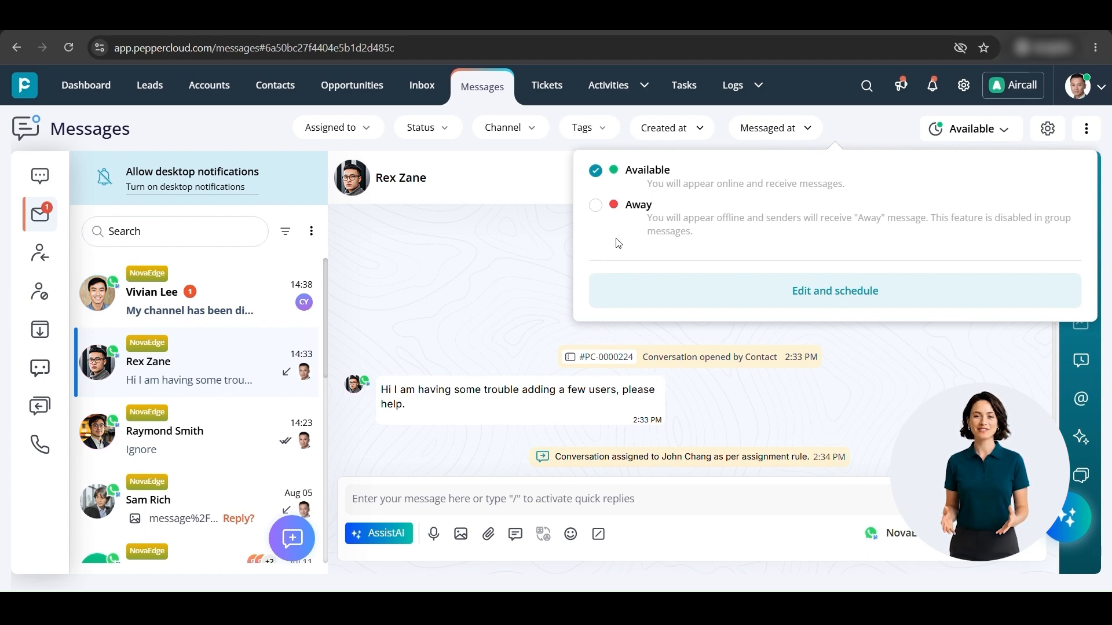
click(474, 208)
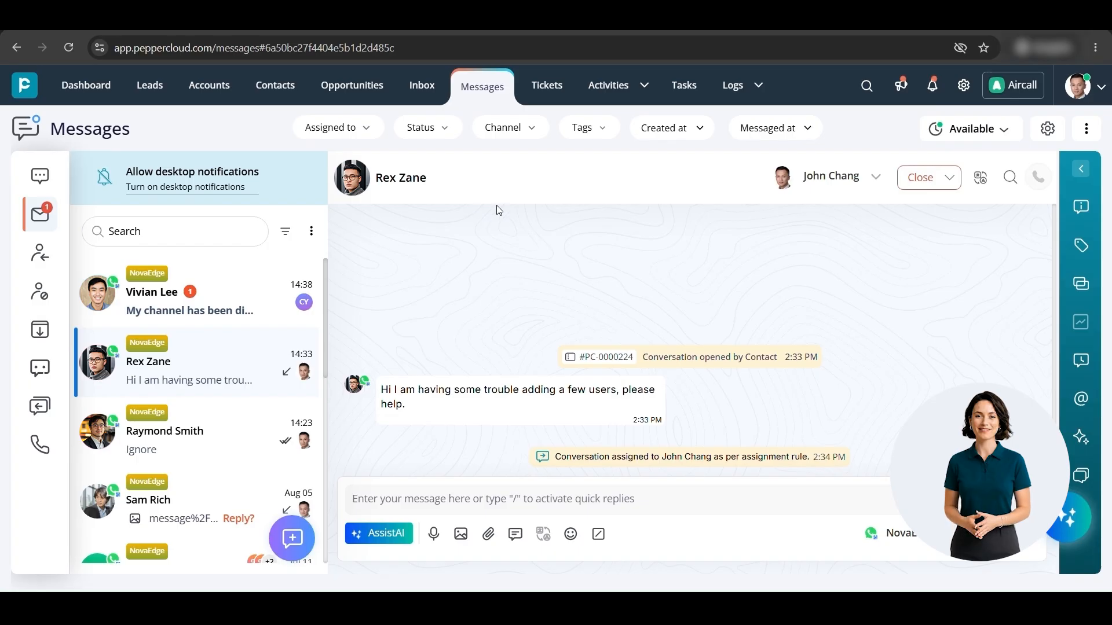
View the users the open conversation can be assigned to, and open the newest unread conversation.
click(842, 185)
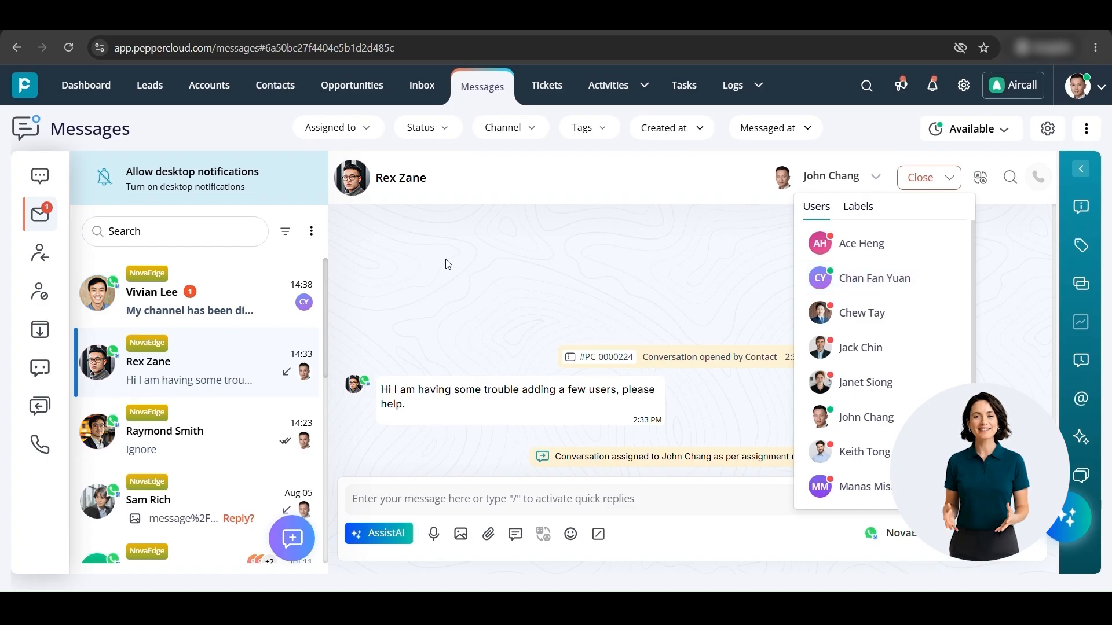
click(248, 289)
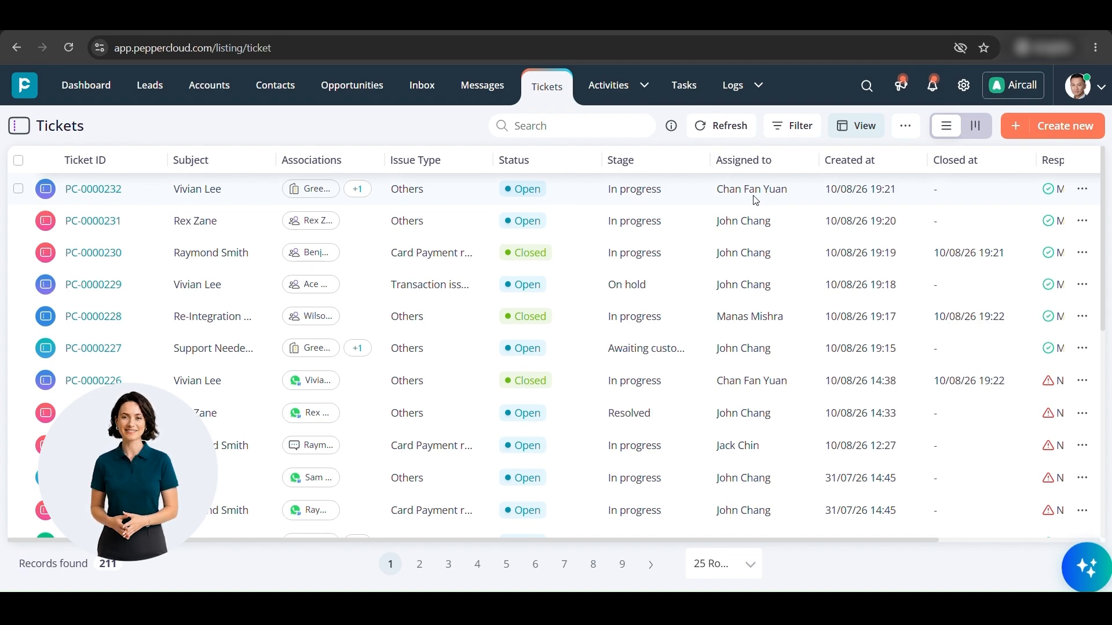
Examine the assignees and Response SLA status of the records in the ticket list.
scroll(756, 199, right, 5)
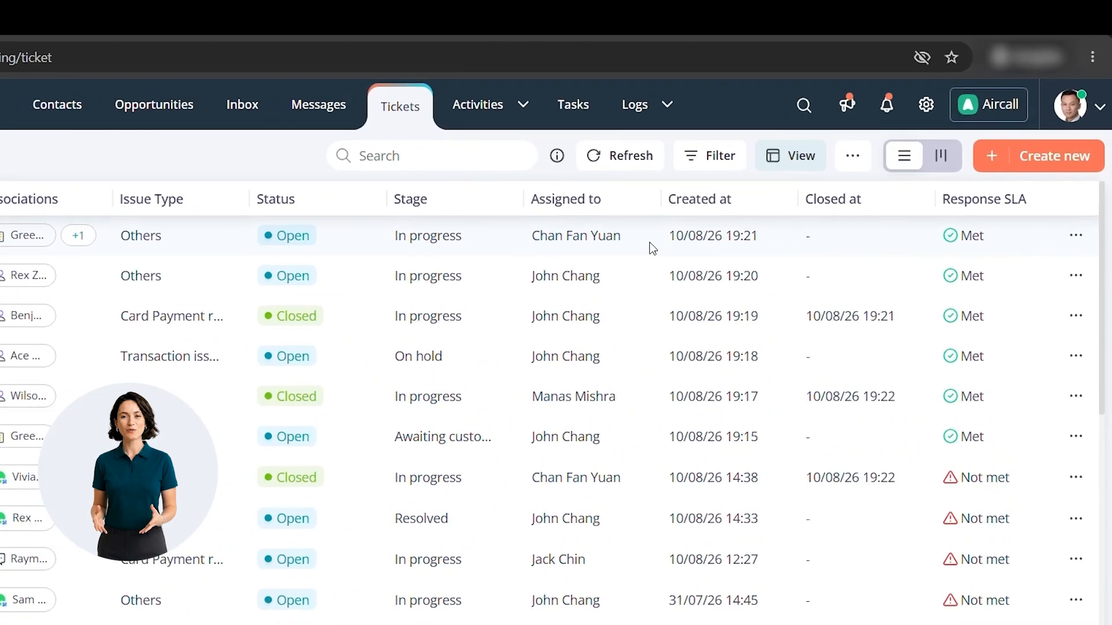